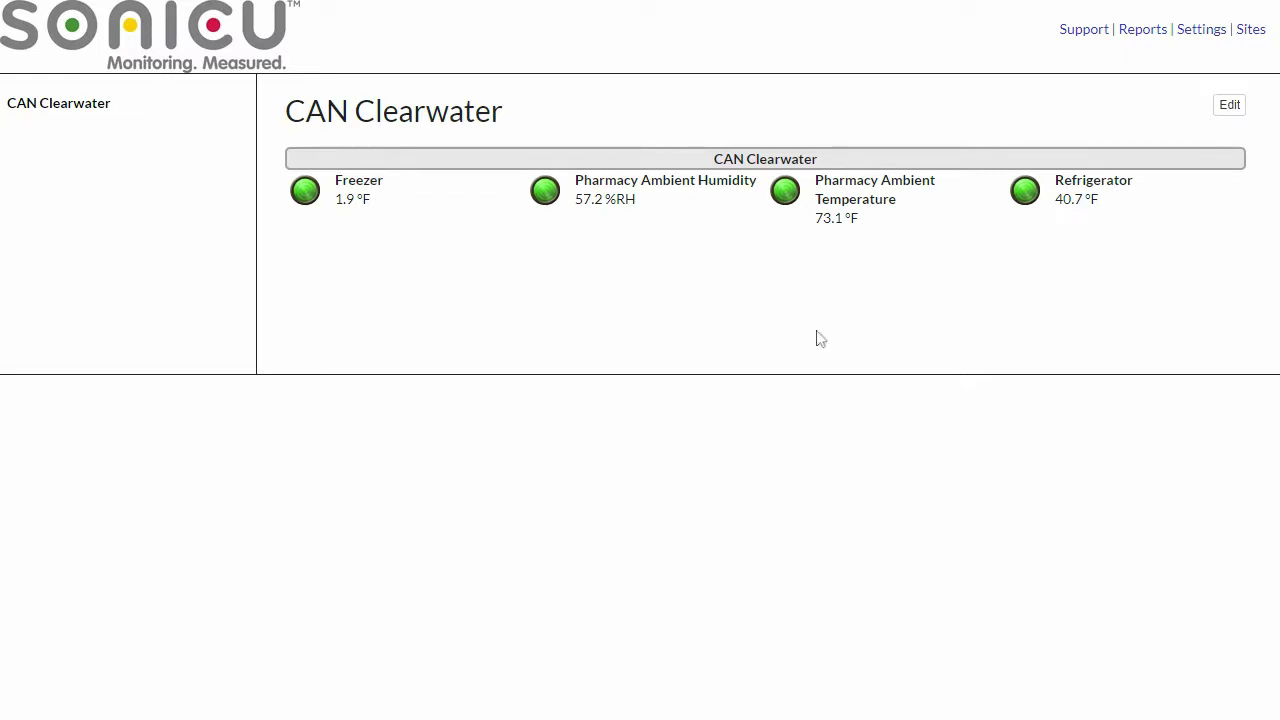
Review and save the Med Refrigerator (°F) alarm profile with 46/36 alarm and 44/38 caution limits
left_click(1203, 30)
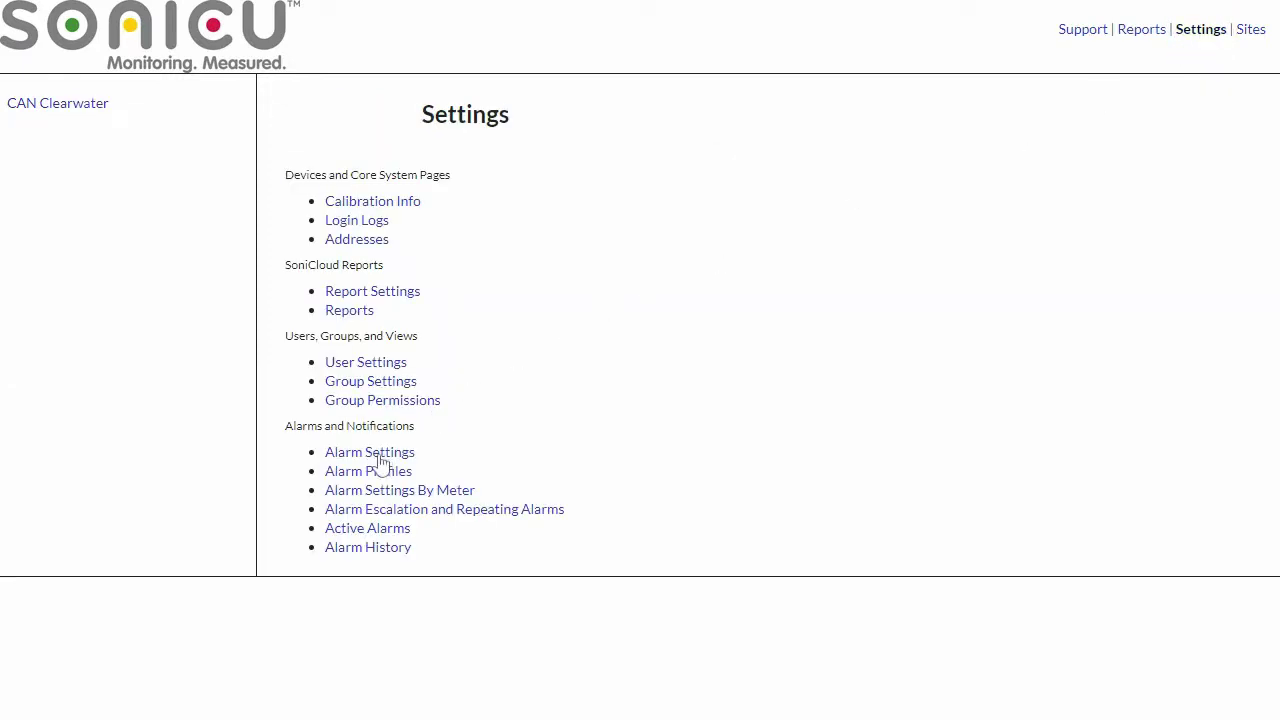
left_click(358, 474)
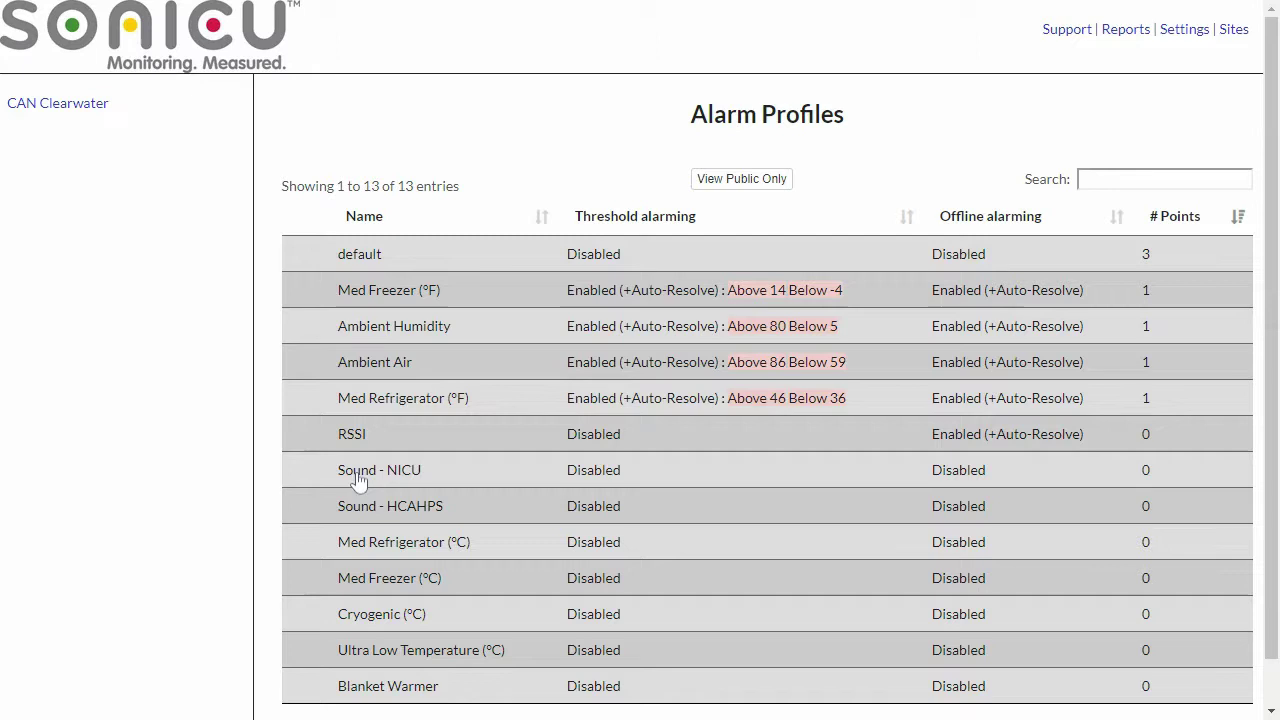
left_click(472, 402)
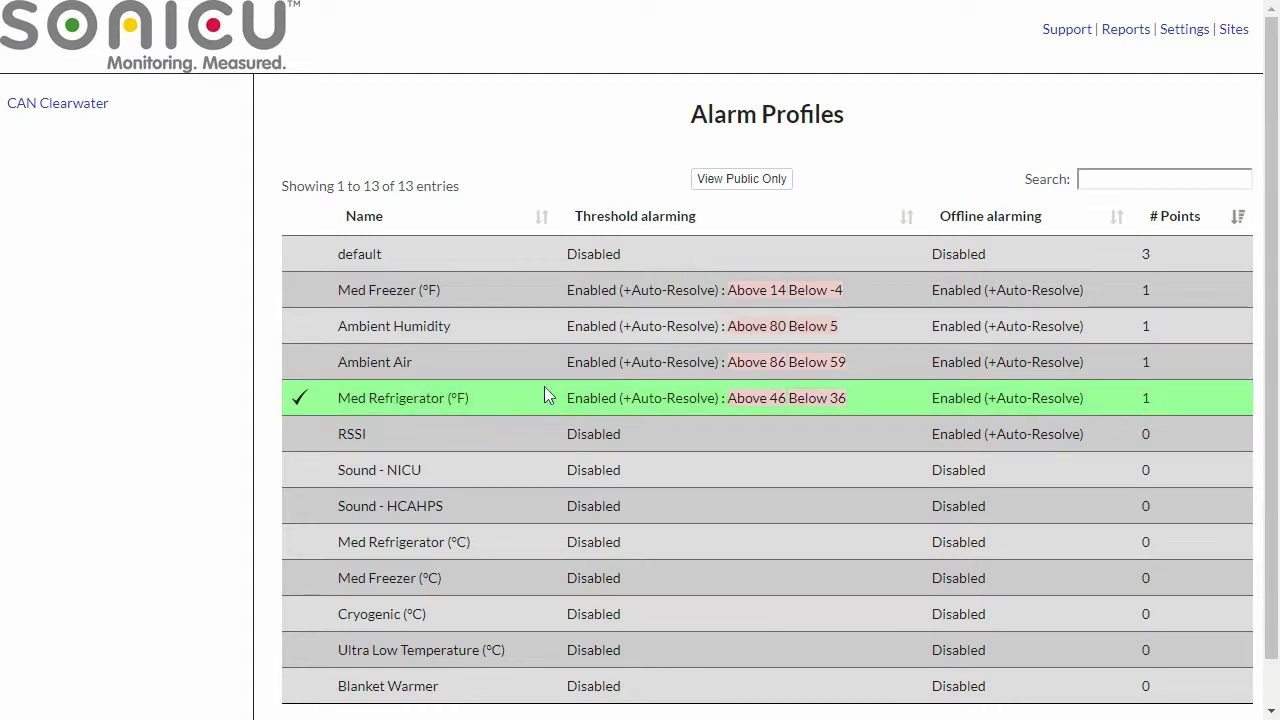
scroll(545, 390, "down", 1)
left_click(470, 703)
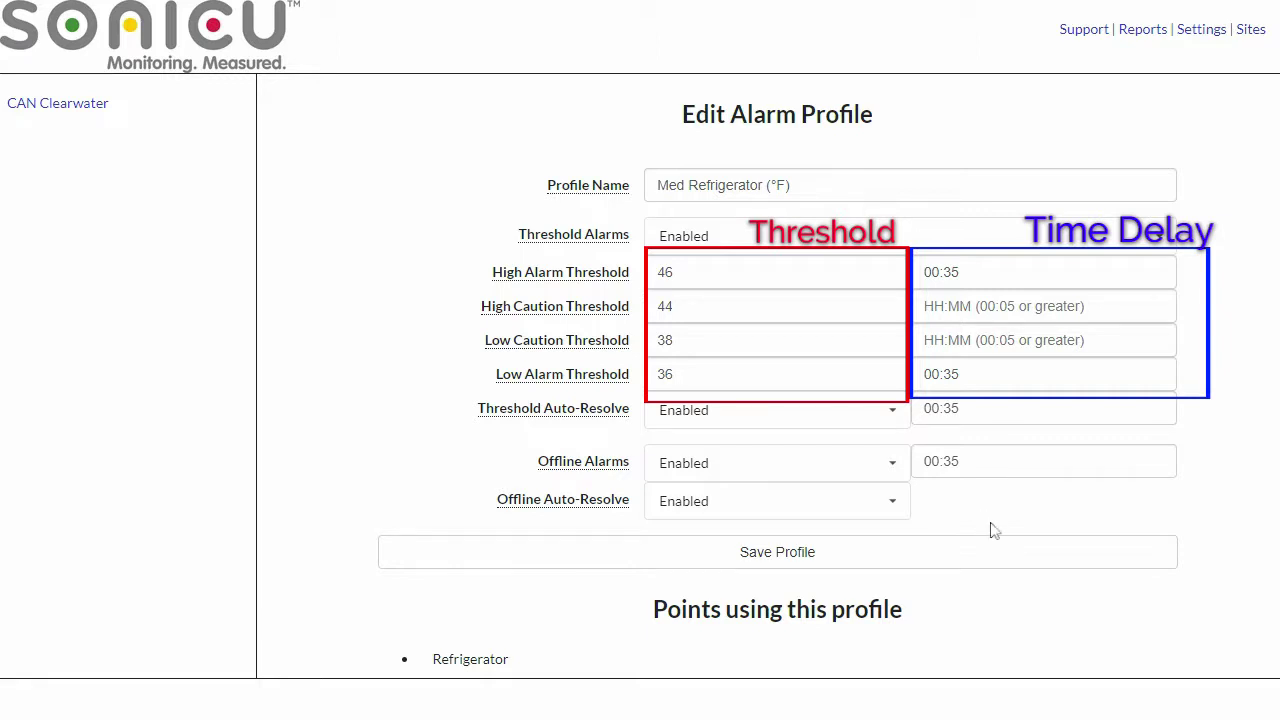
left_click(781, 569)
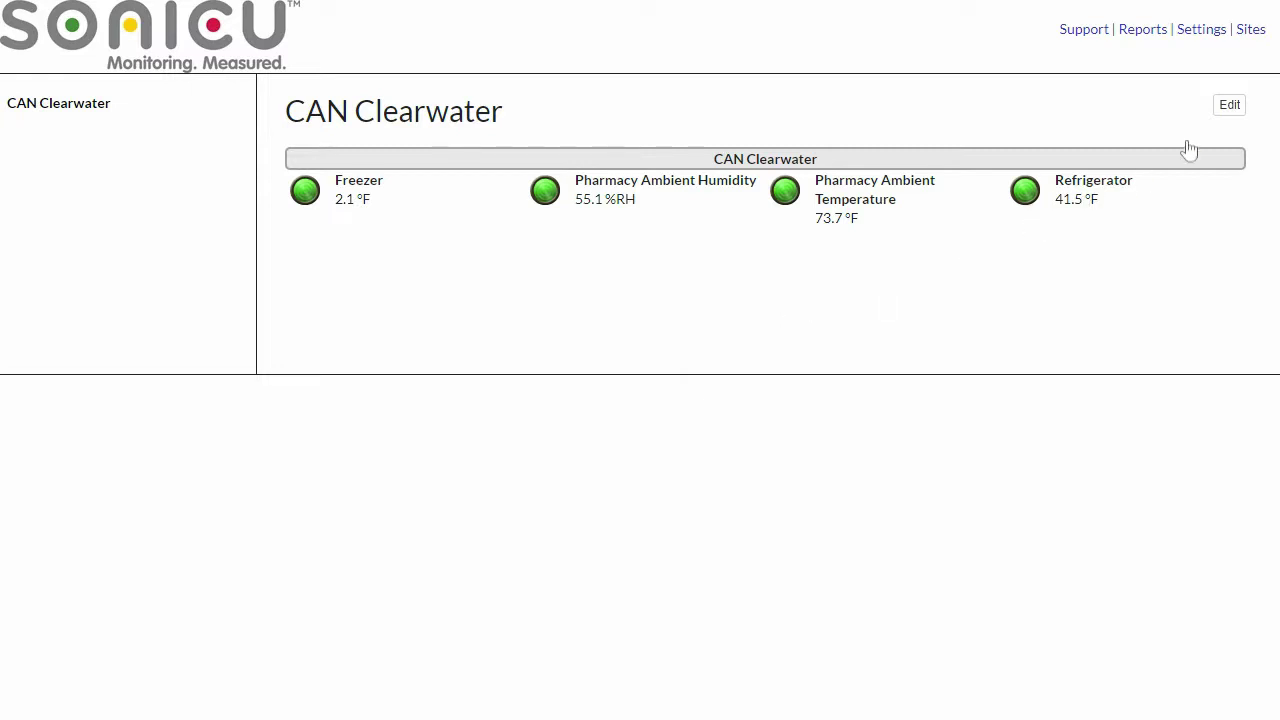
Assign the Med Refrigerator (°F) alarm profile to the Refrigerator point and save the point
left_click(1241, 106)
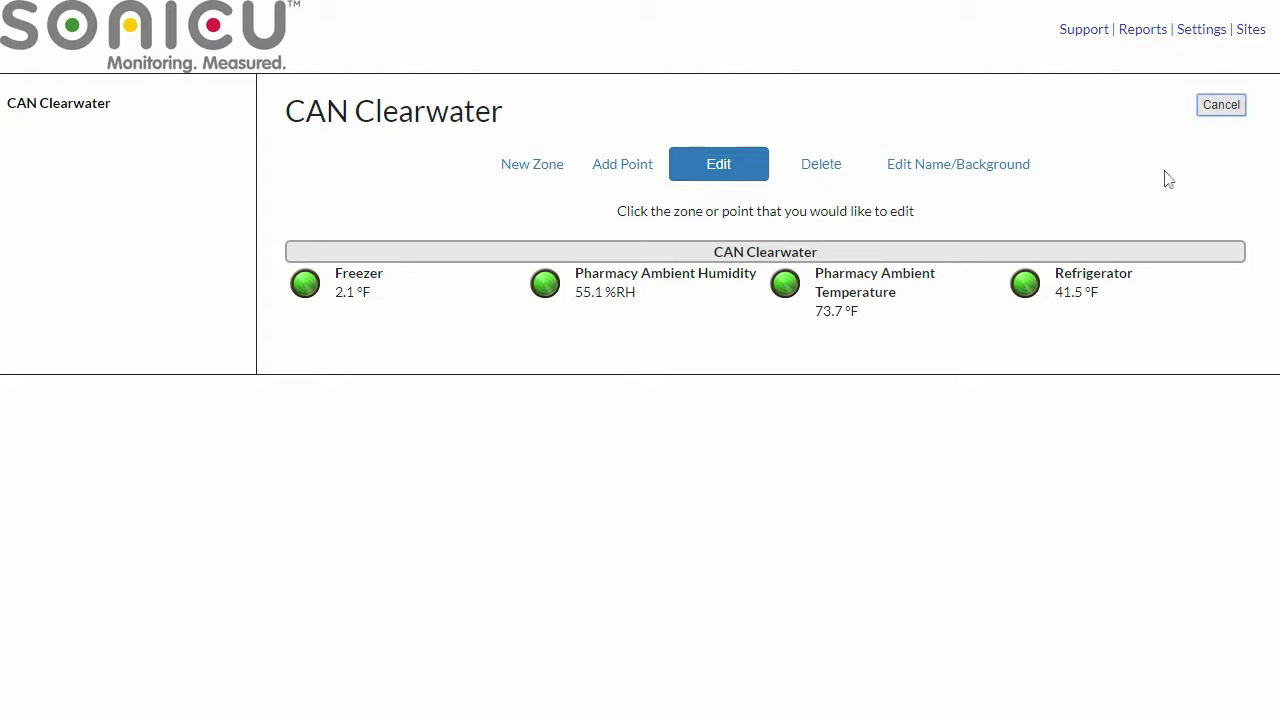
left_click(1068, 283)
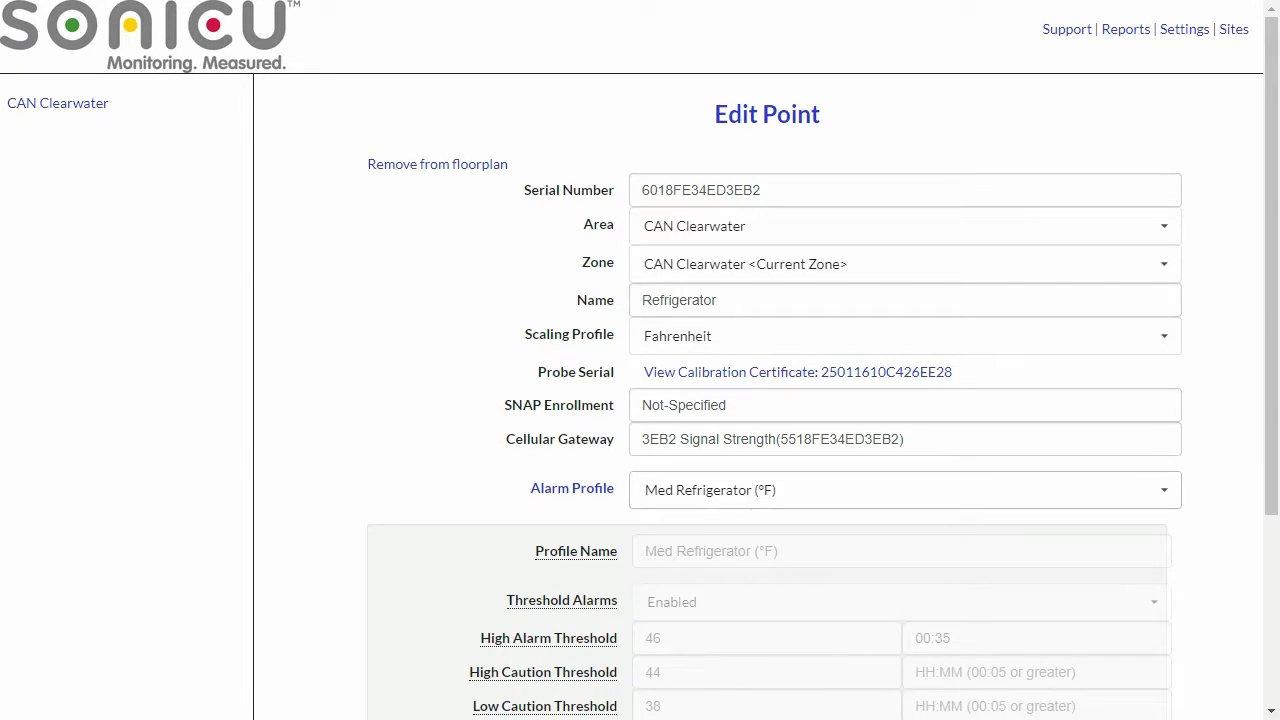
left_click(1168, 488)
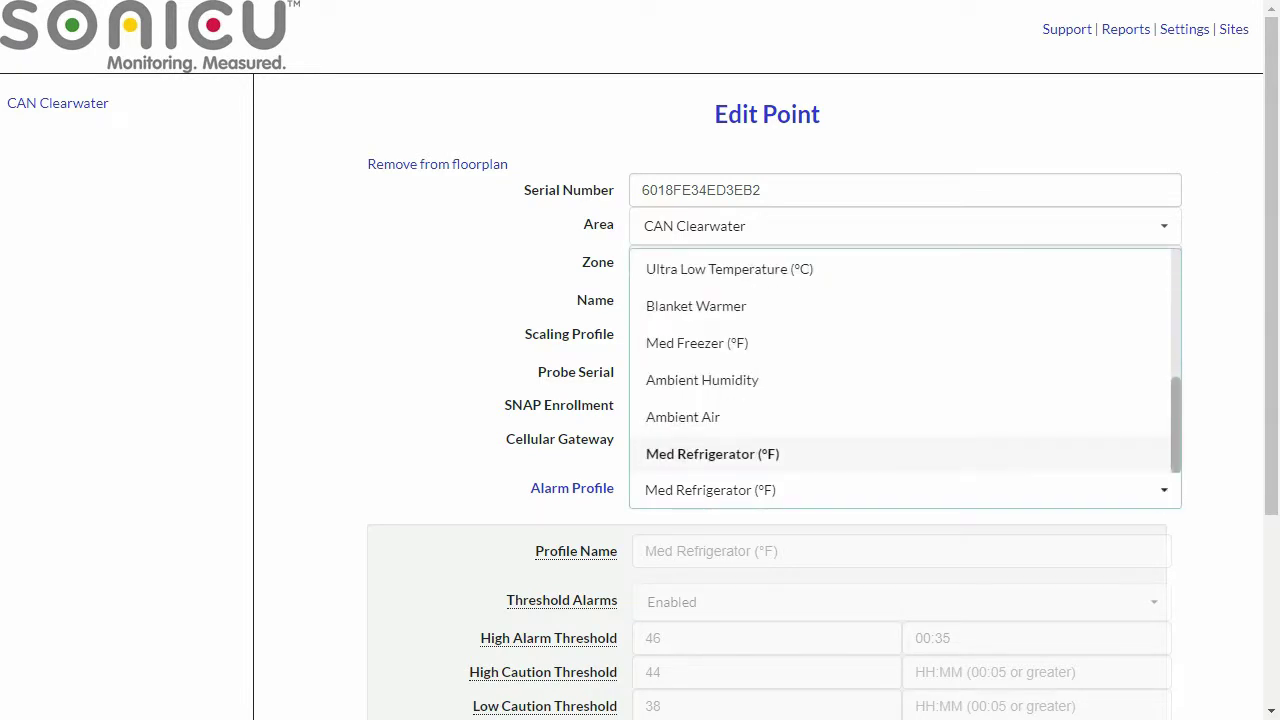
left_click(1044, 474)
scroll(1043, 480, "down", 3)
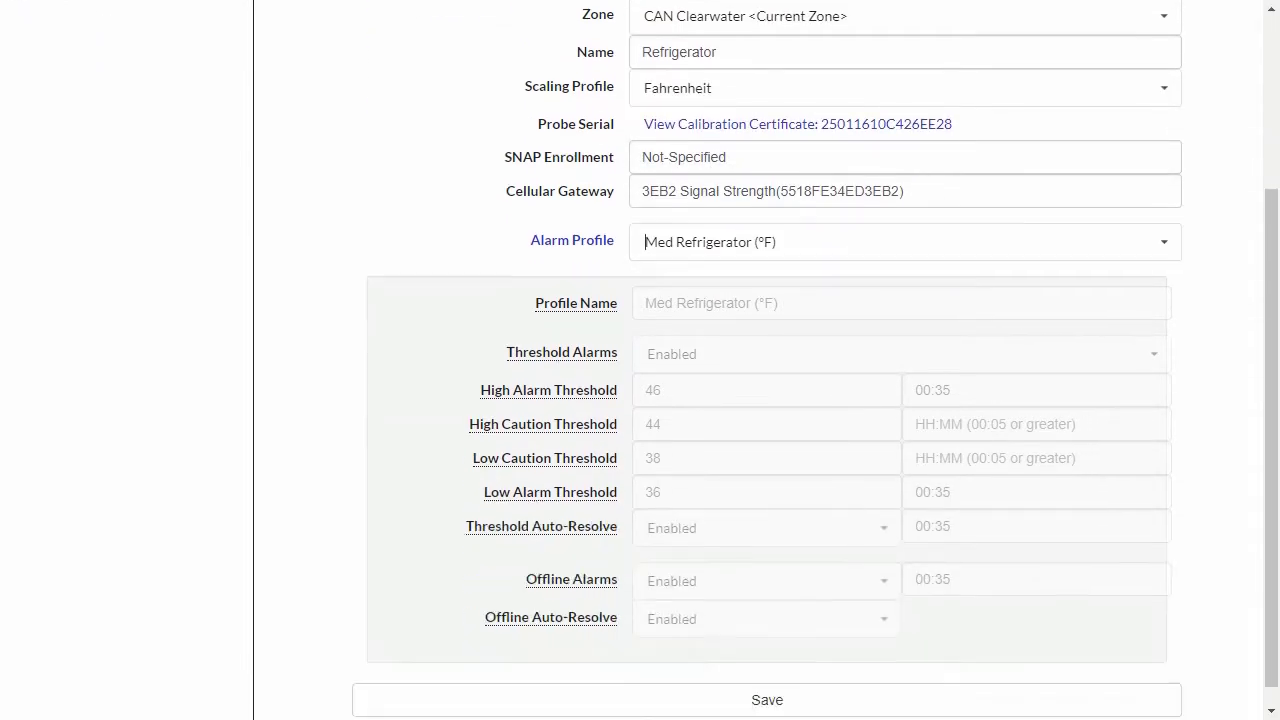
left_click(718, 690)
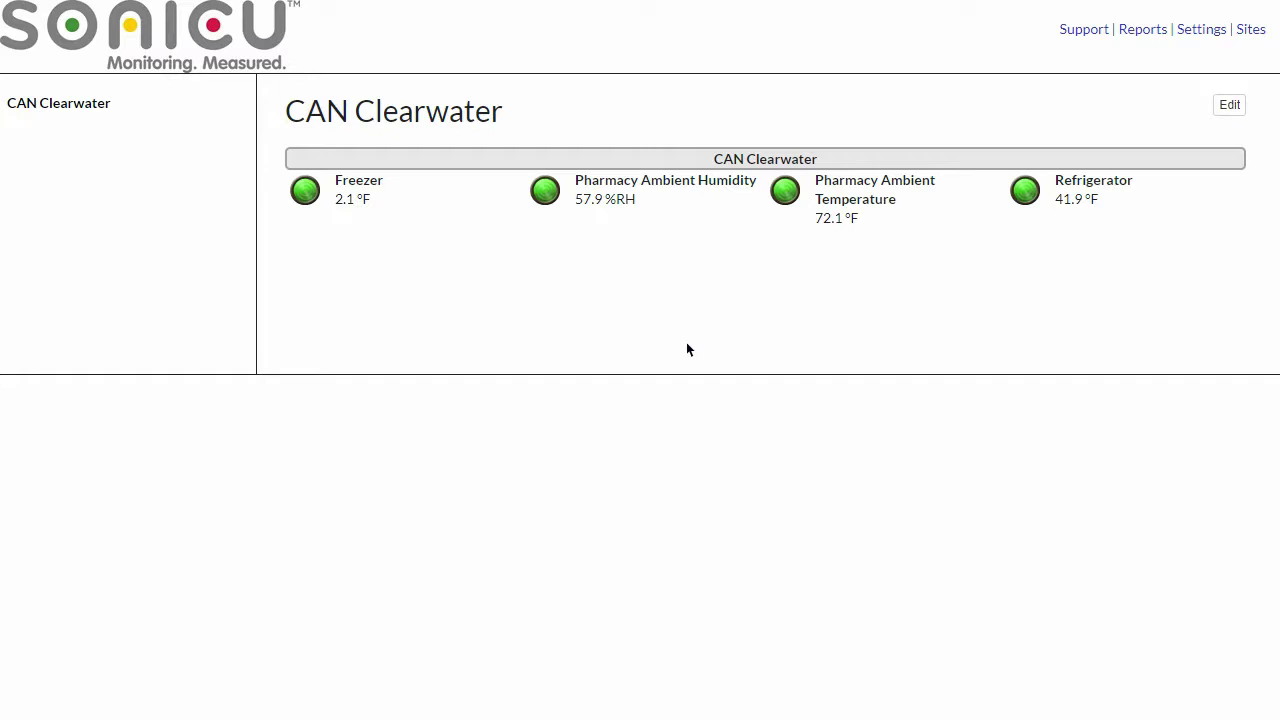
Add the three remaining users to the zone's alarm notification Users list and save
left_click(1201, 30)
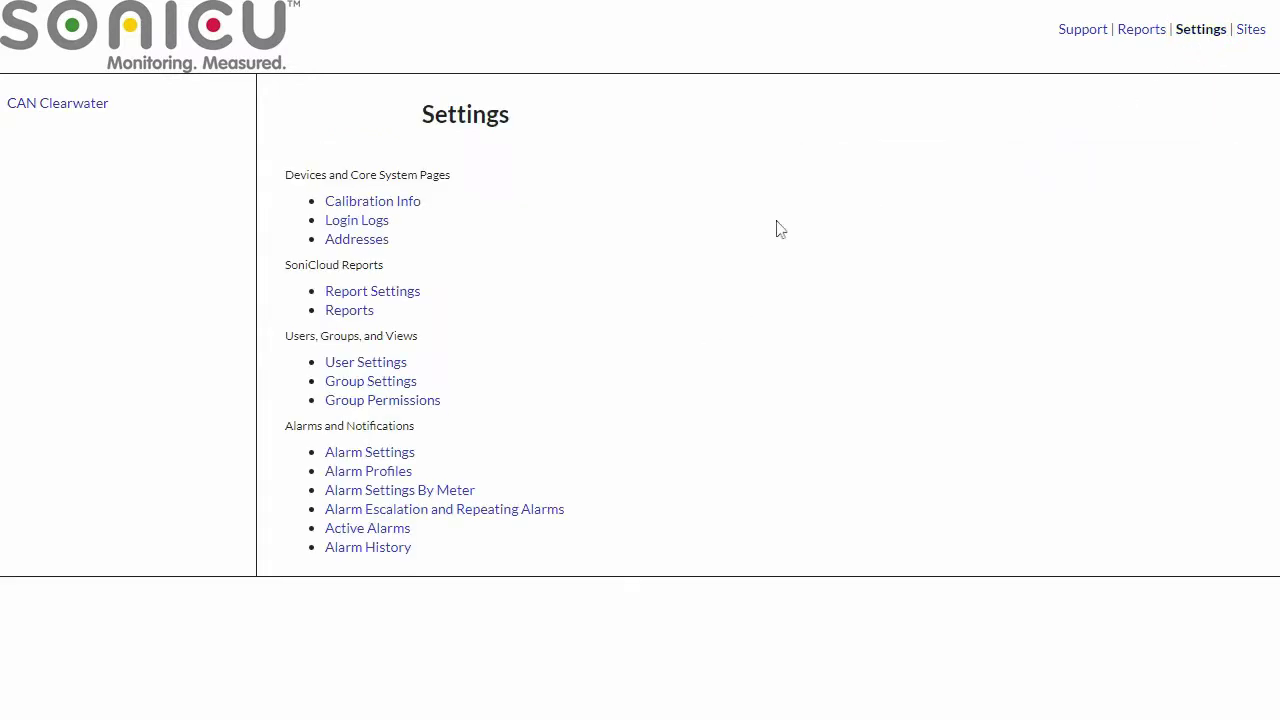
left_click(330, 454)
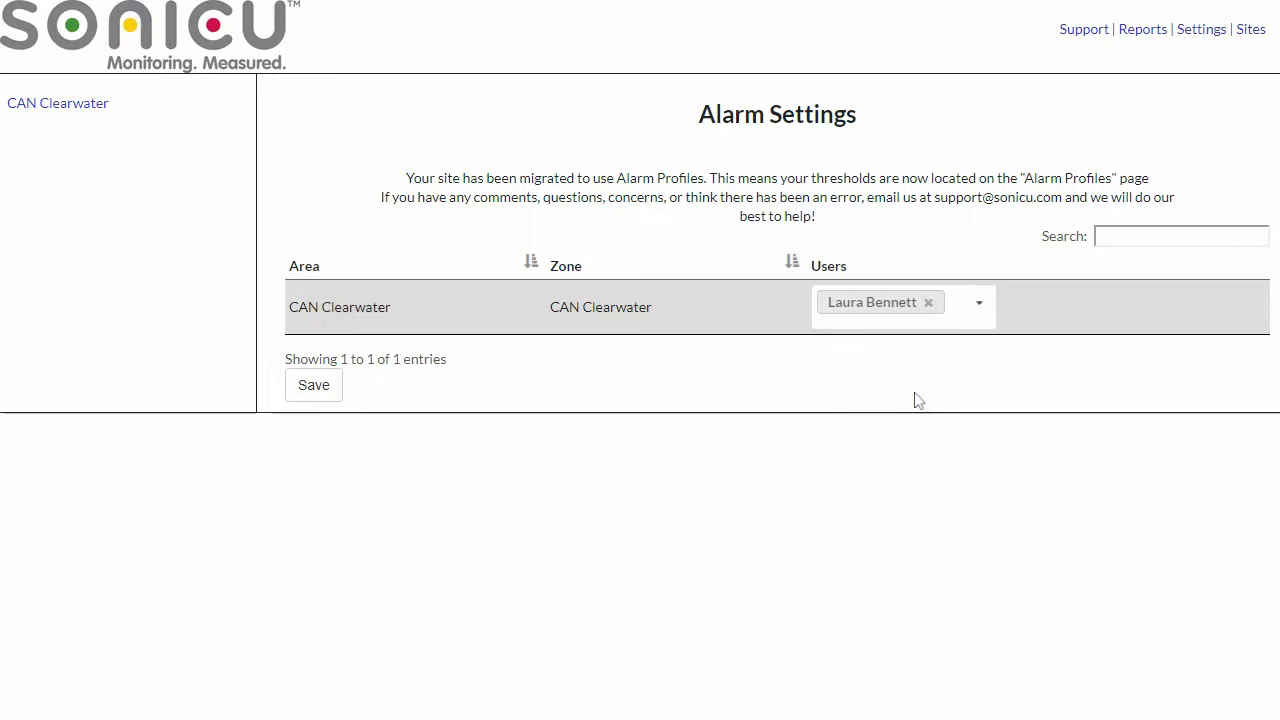
left_click(994, 327)
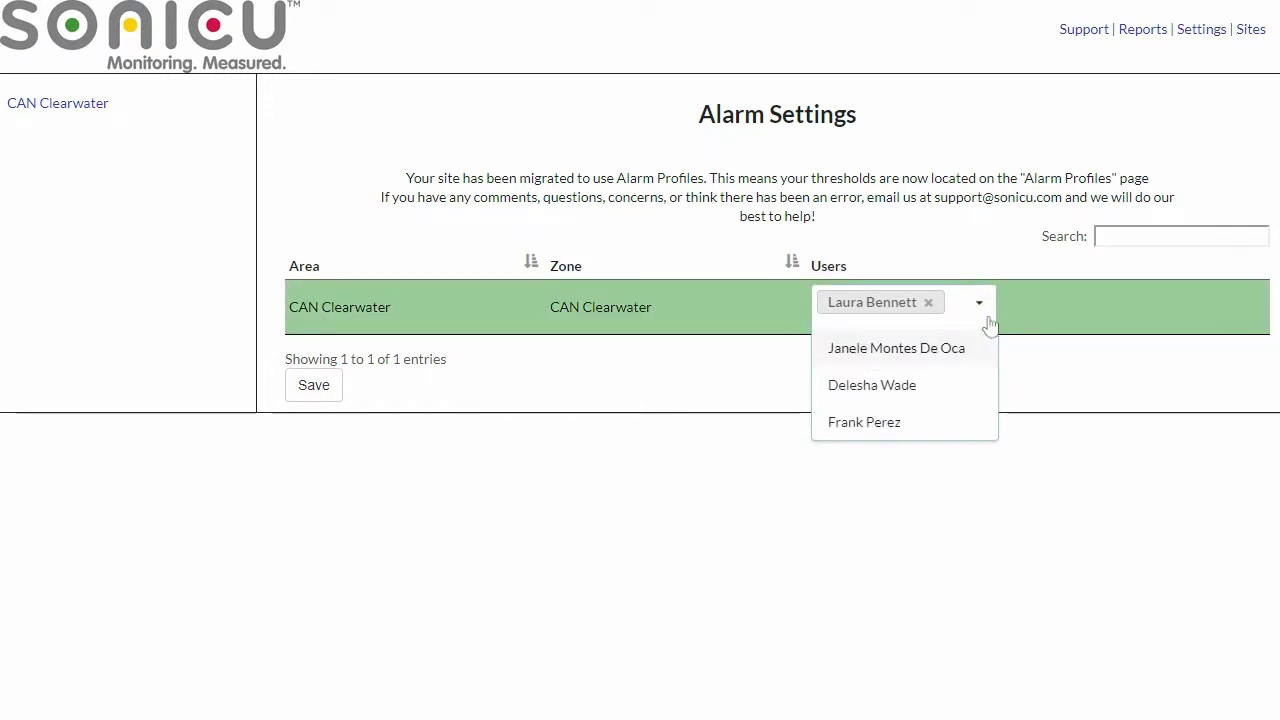
left_click(963, 350)
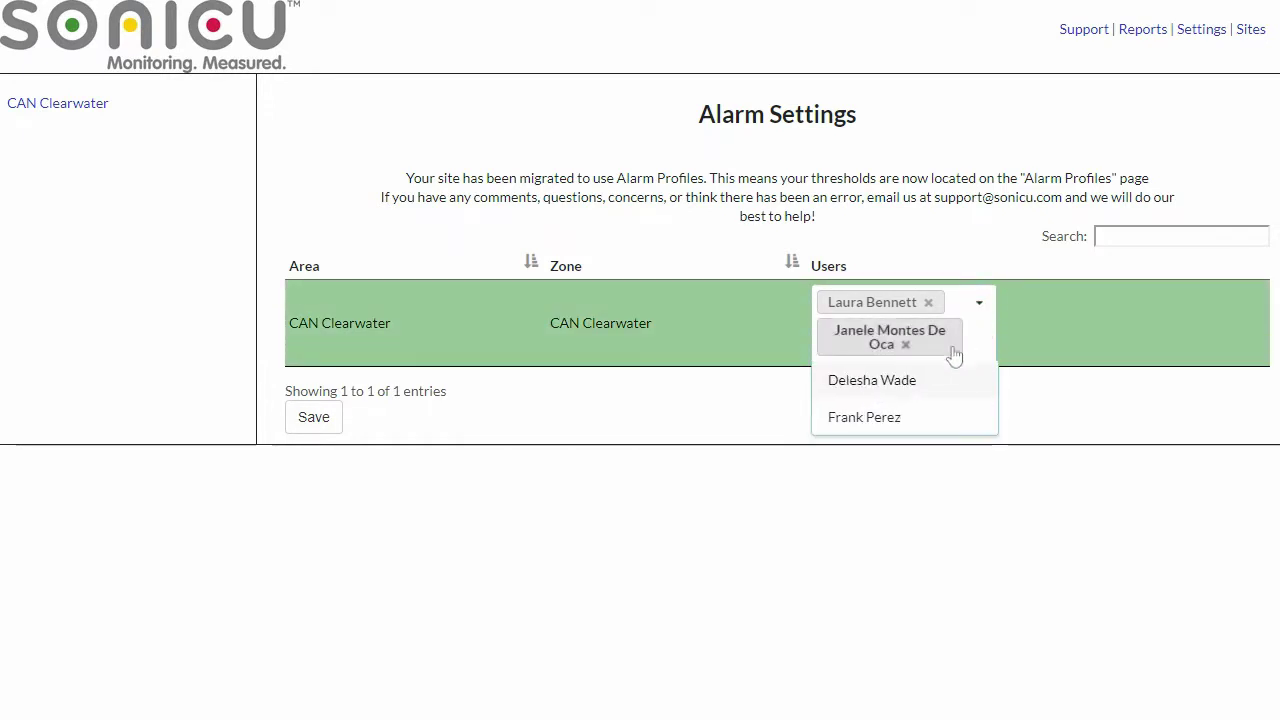
left_click(900, 388)
left_click(903, 417)
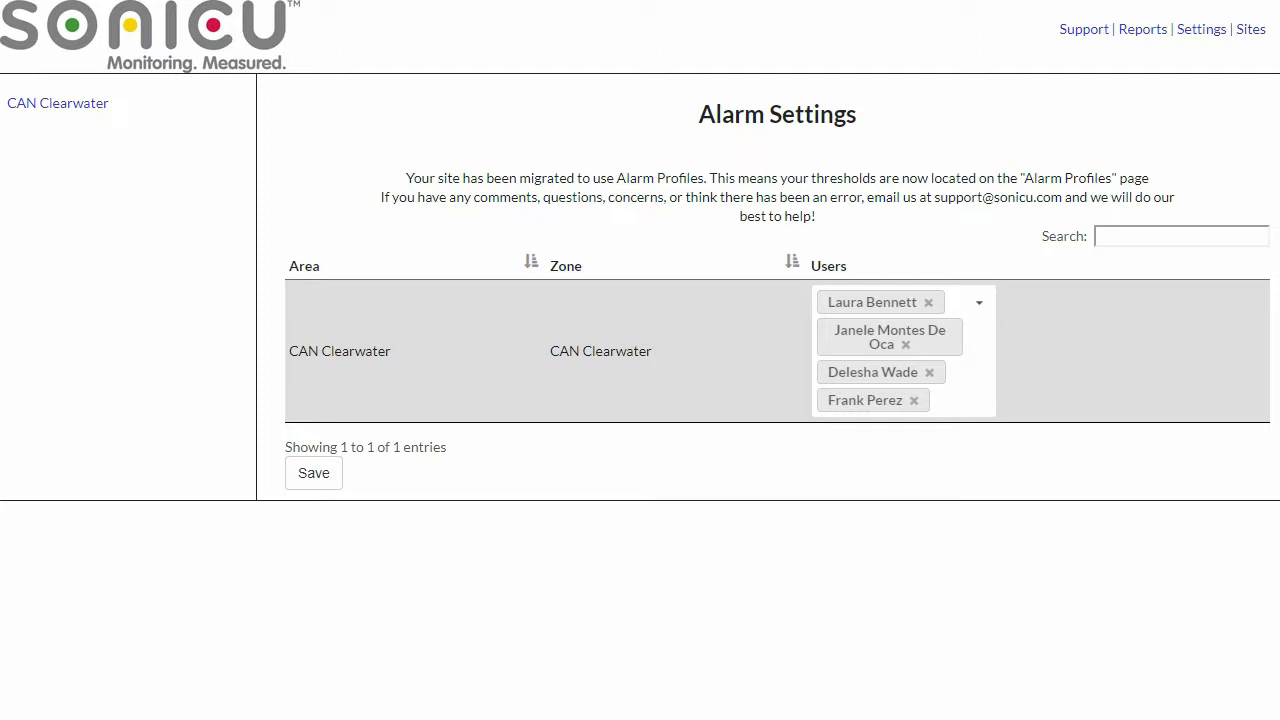
left_click(317, 486)
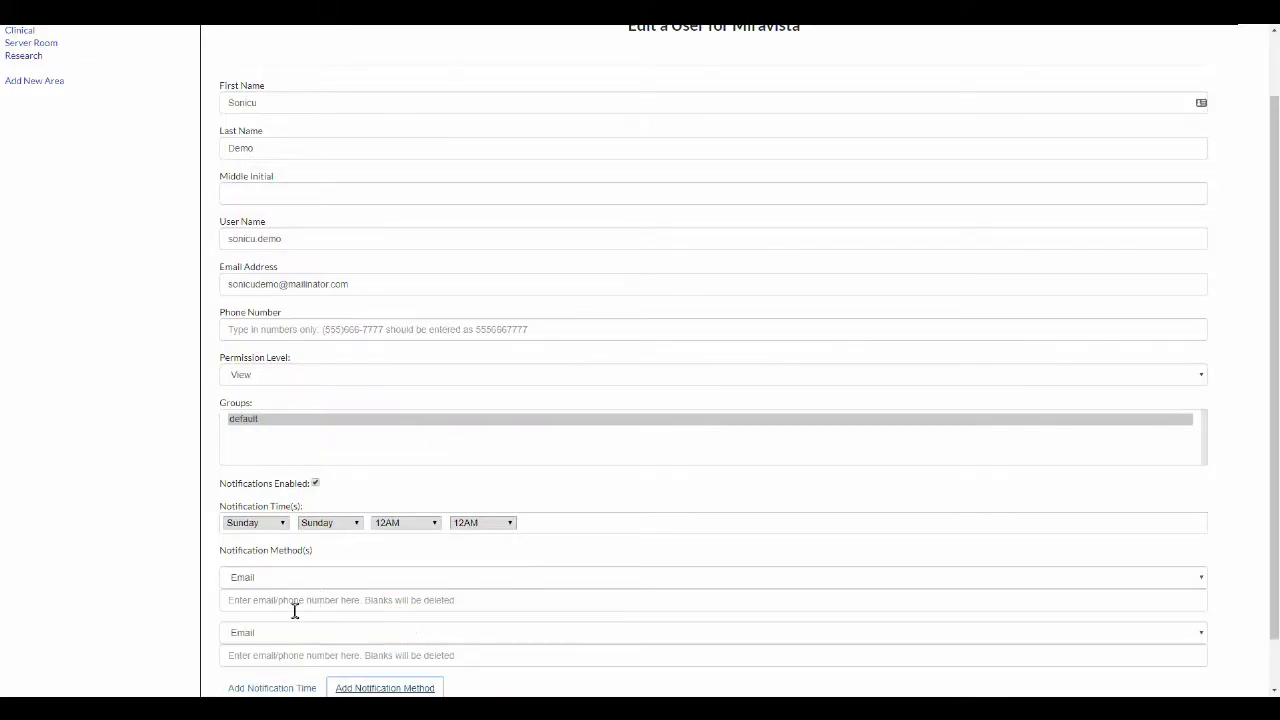
Set the user's second notification method and look over the rest of the Edit a User form
left_click(282, 632)
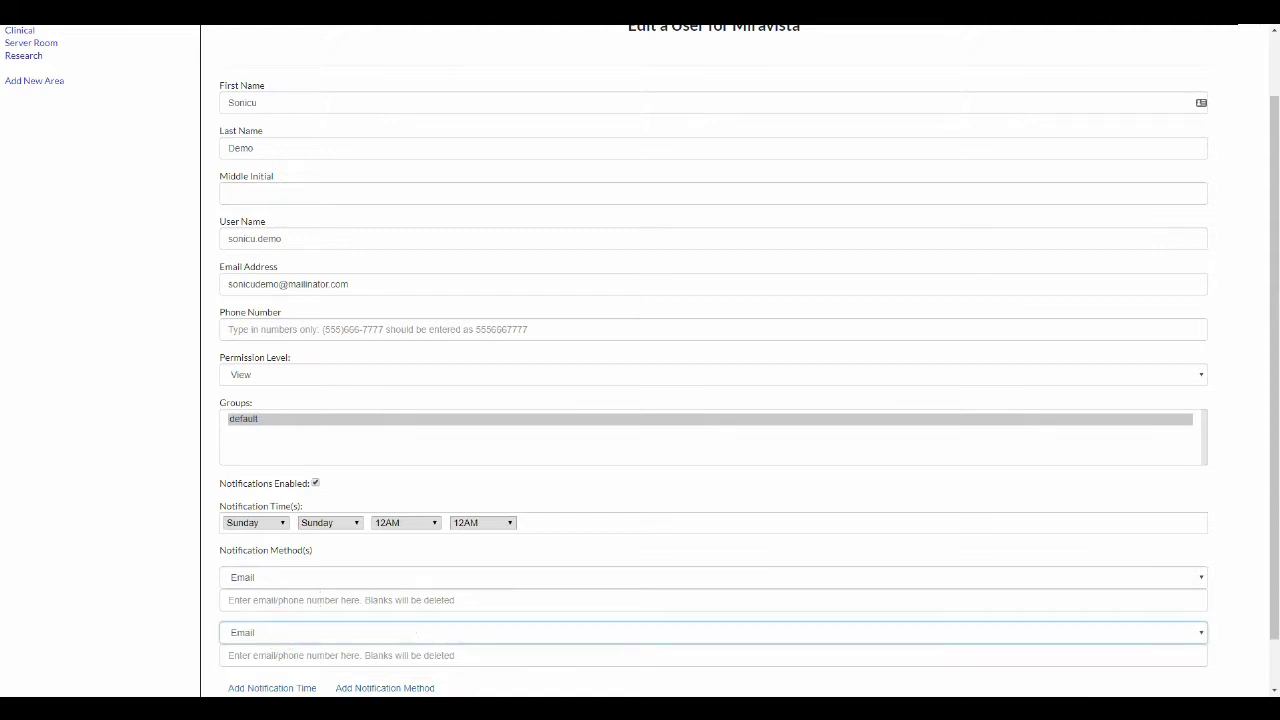
left_click(157, 594)
scroll(277, 643, "down", 1)
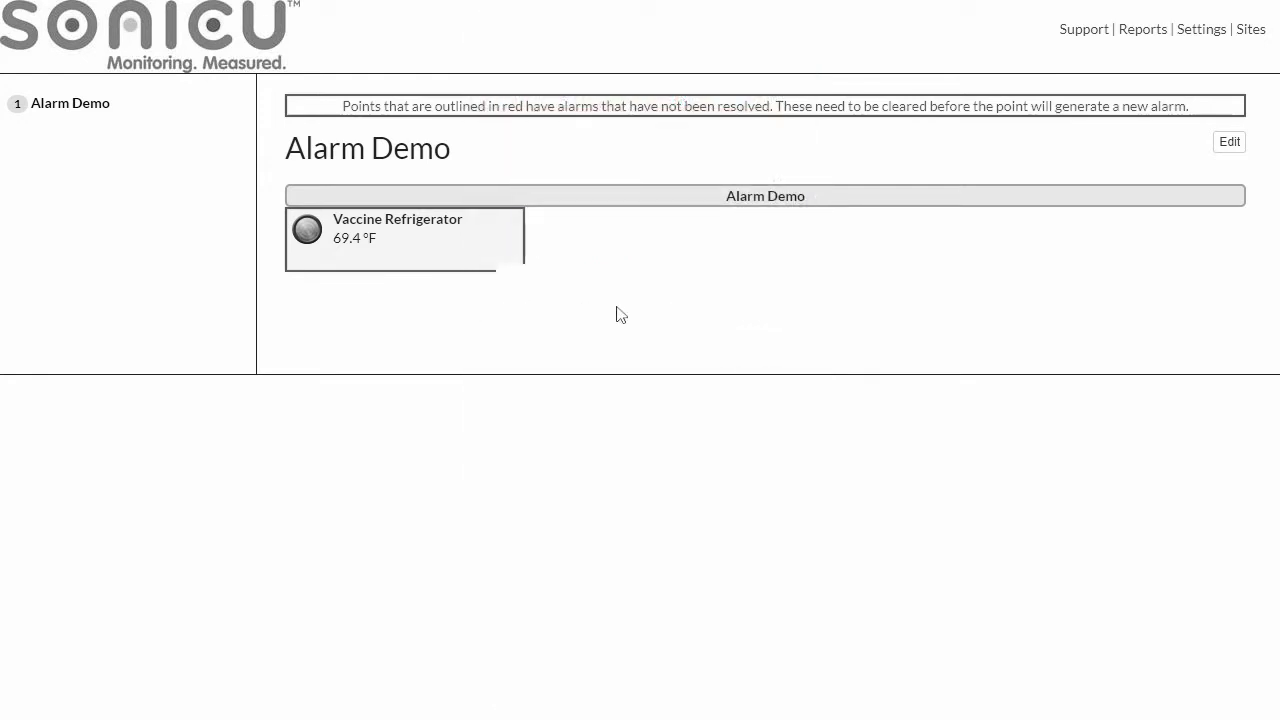
From Settings > Active Alarms, open the addressing form for the Vaccine Refrigerator's Active alarm
left_click(1203, 30)
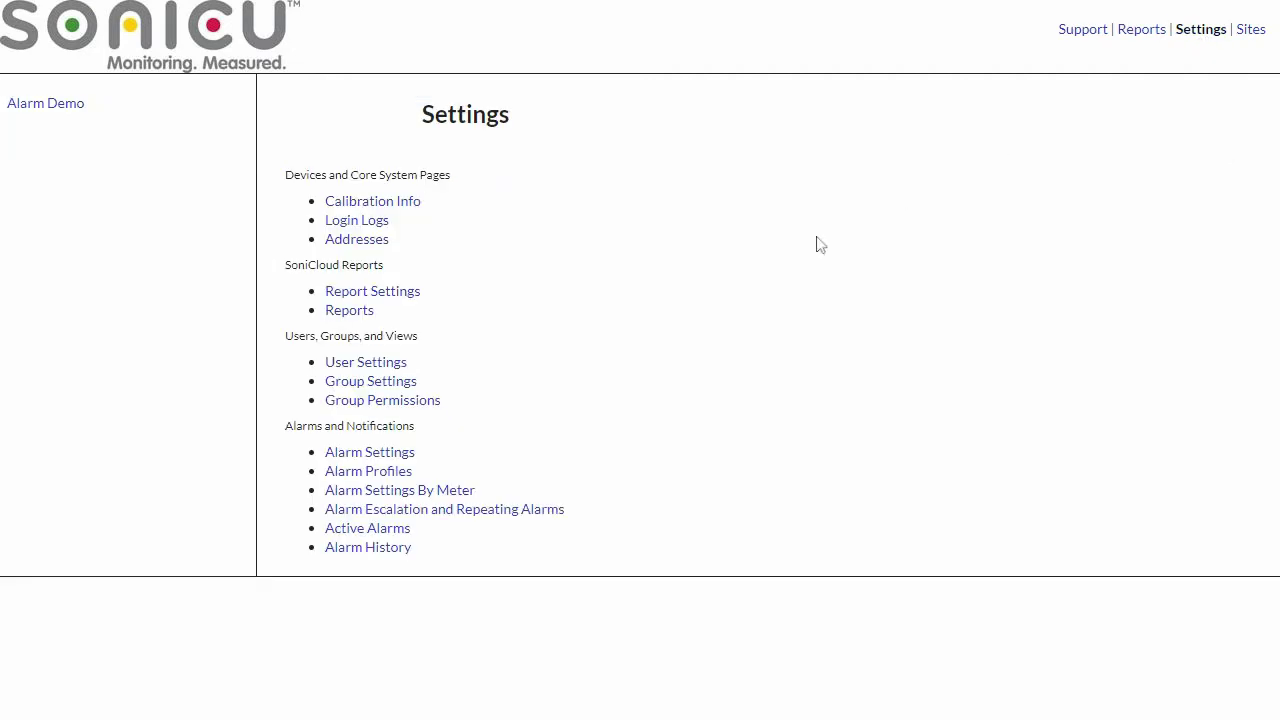
left_click(340, 530)
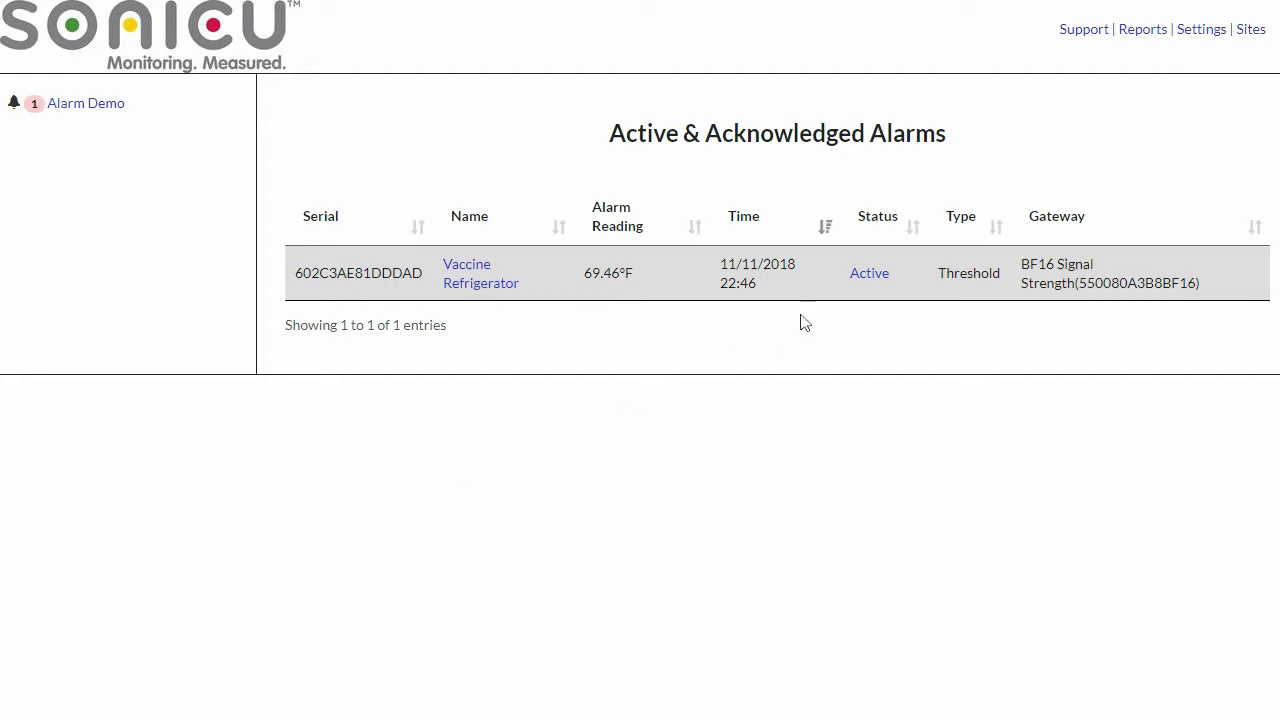
left_click(869, 274)
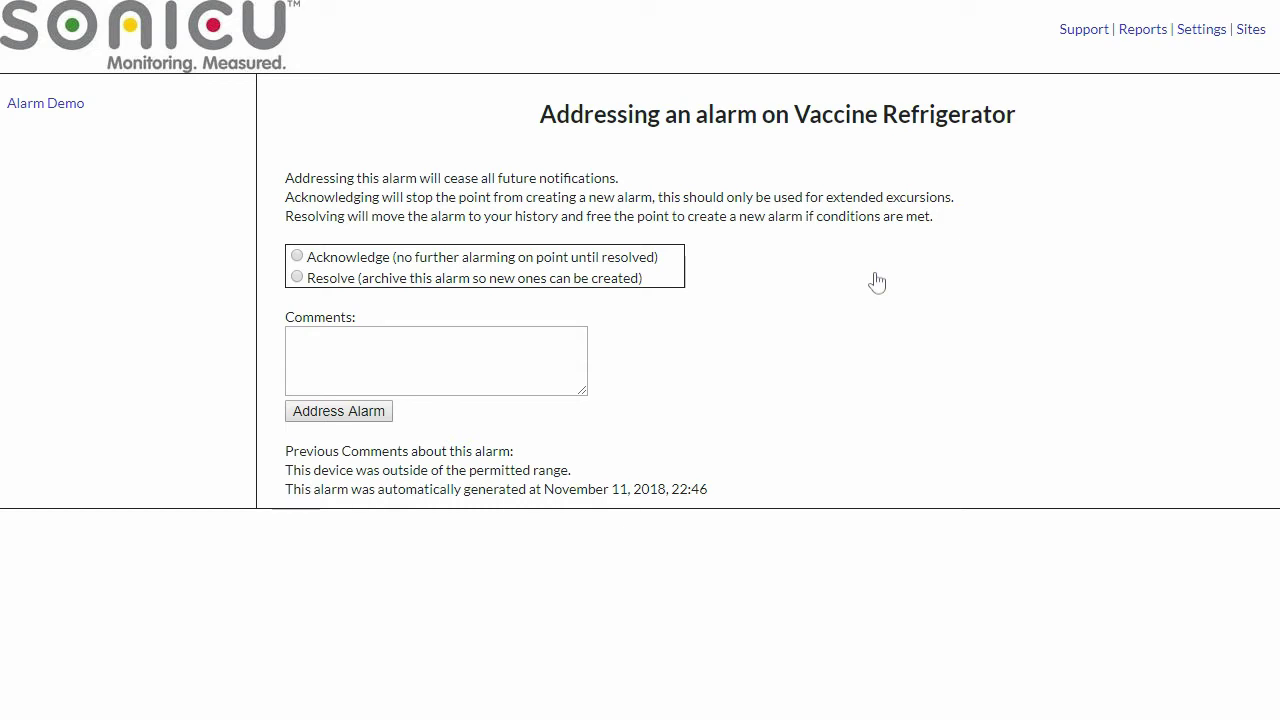
Address the Vaccine Refrigerator alarm as Resolve, commenting 'Fridge door left open.'
left_click(297, 278)
left_click(352, 339)
type("Fridge f")
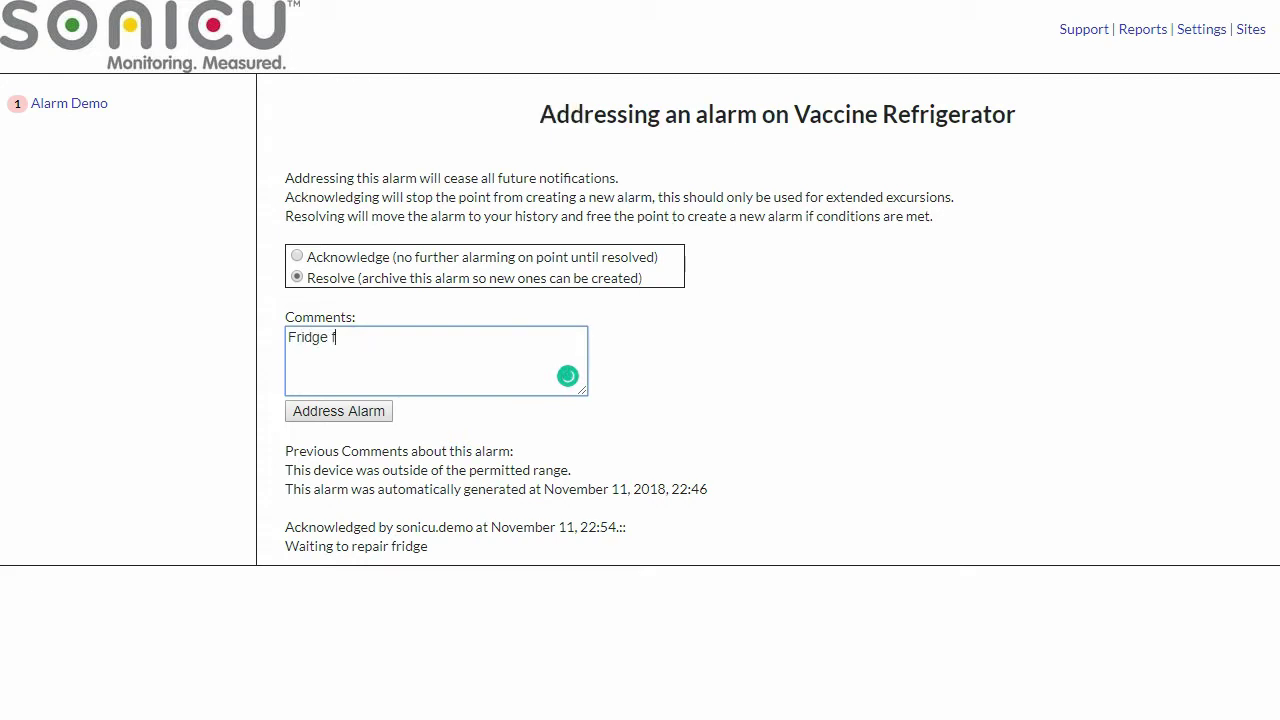
key("BackSpace")
type("door left open.")
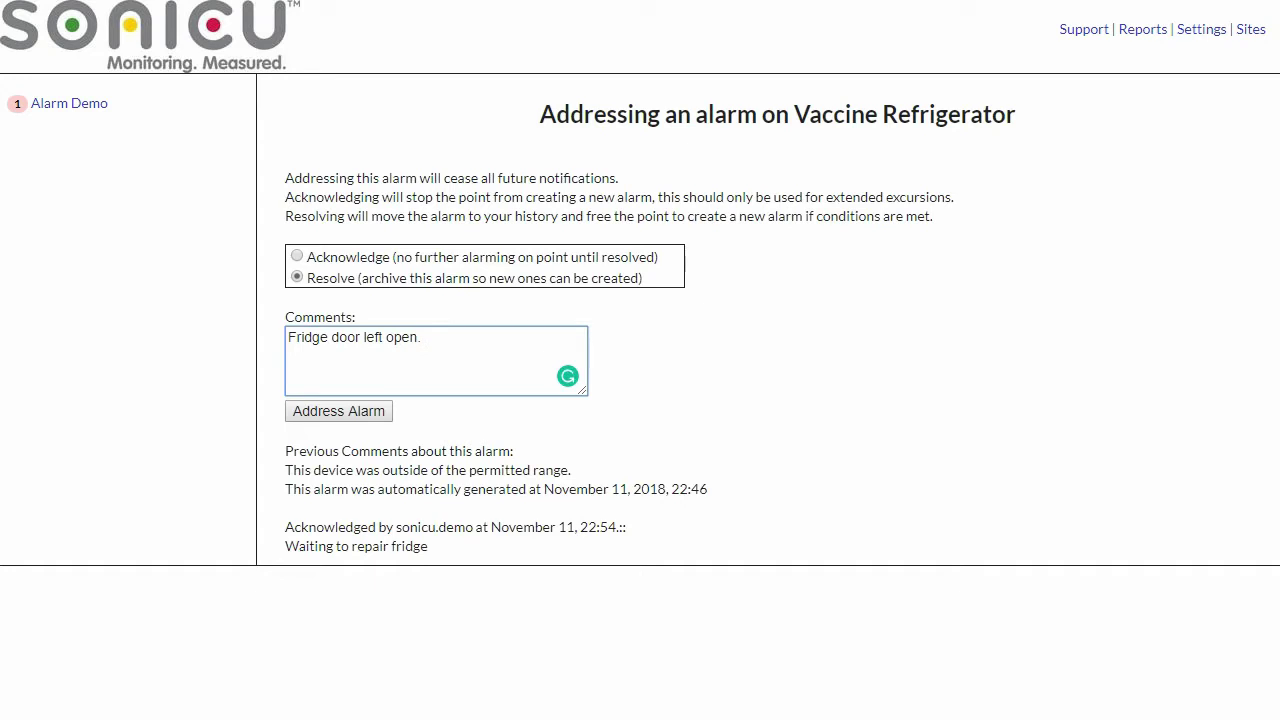
left_click(338, 416)
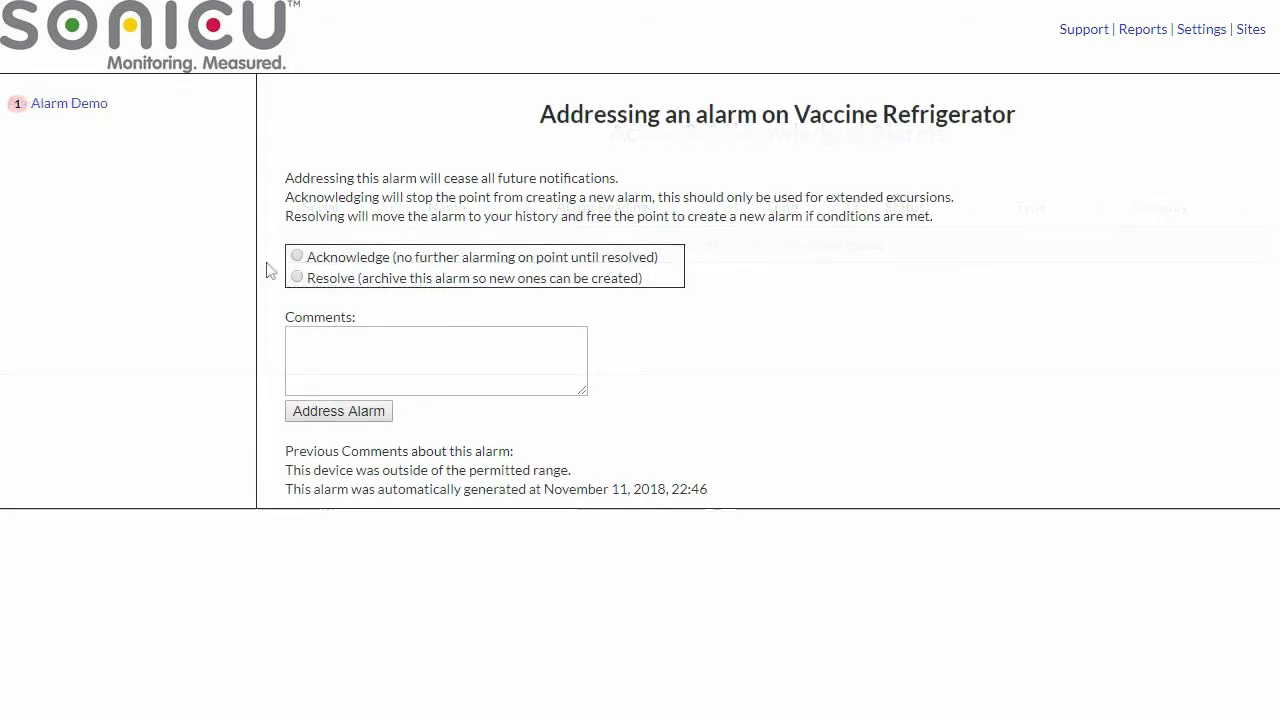
Address the alarm as Acknowledge with the comment 'Waiting to repair fridge'
left_click(296, 259)
left_click(358, 355)
type("Wa")
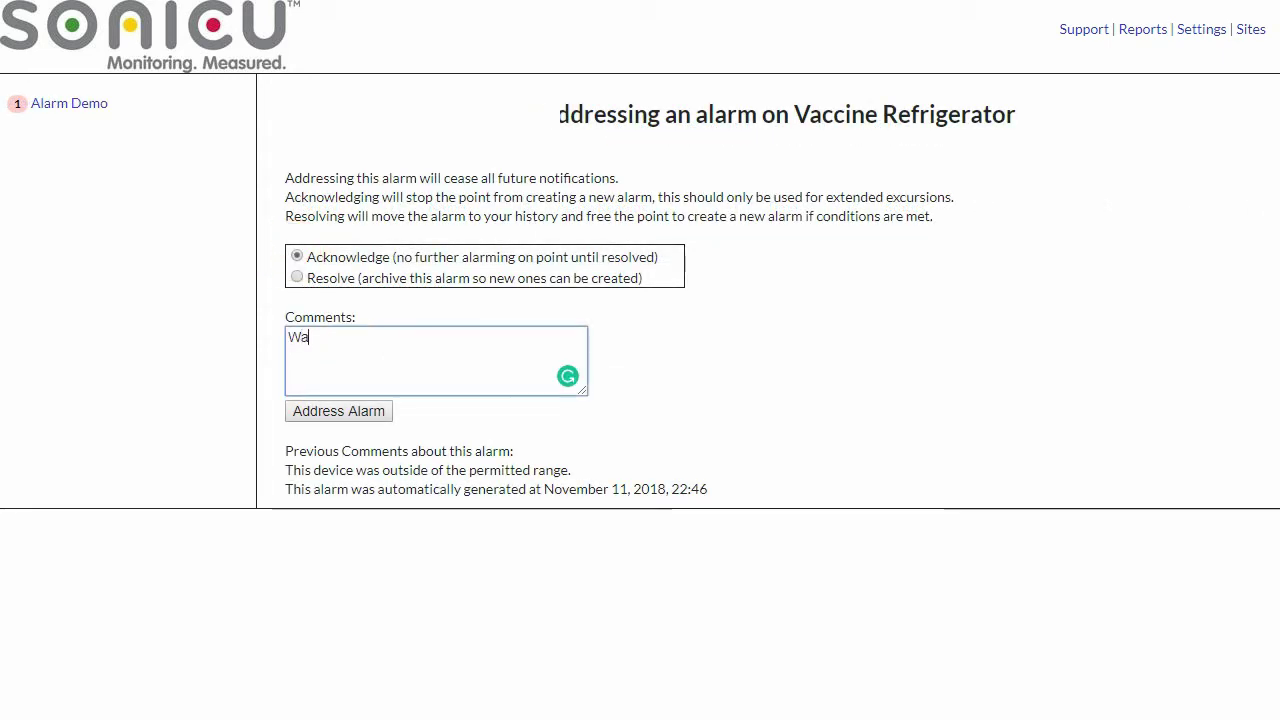
type("iting to repair")
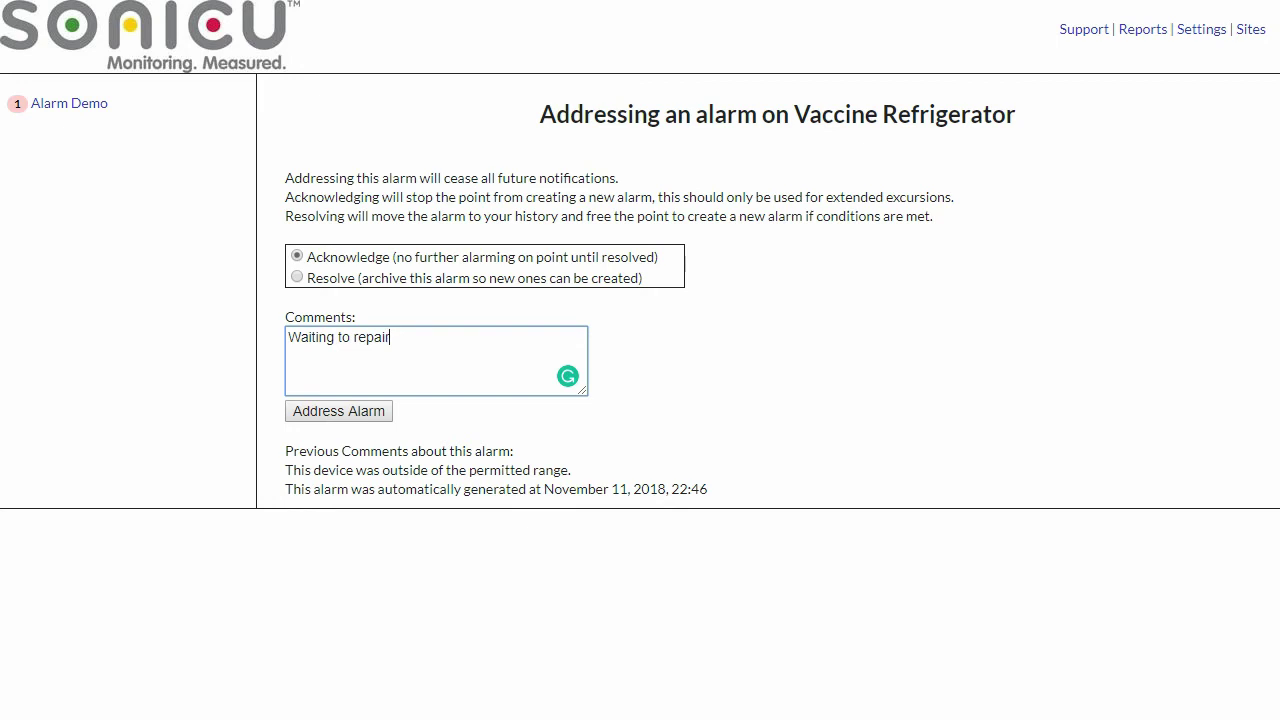
type(" fridge")
left_click(348, 414)
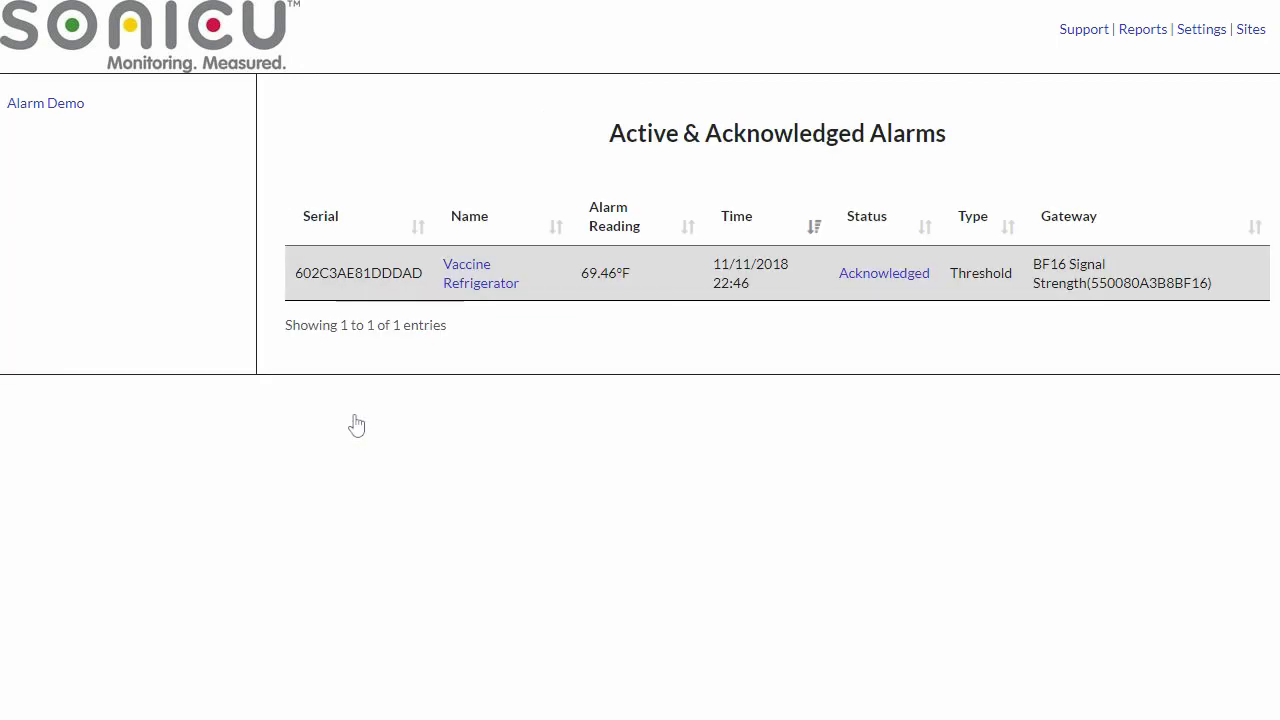